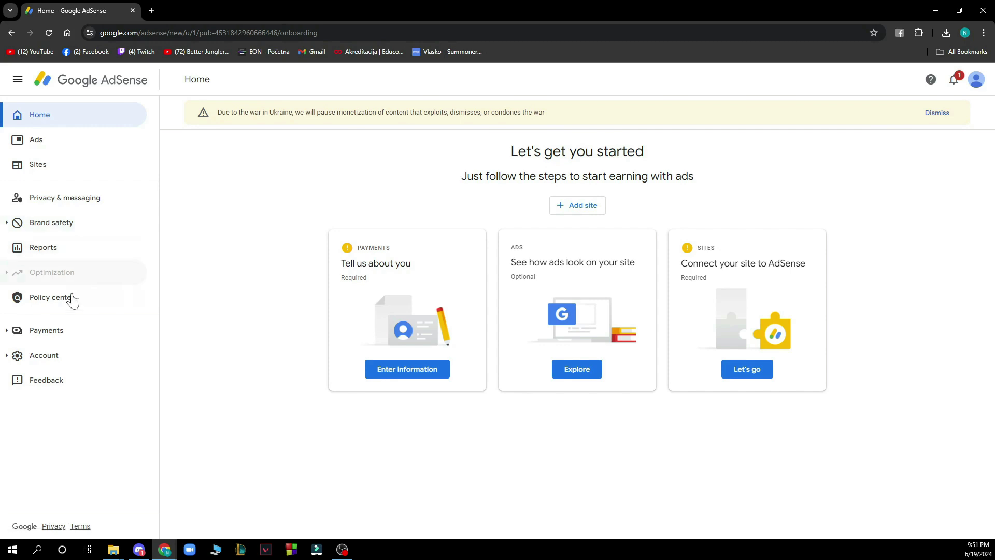
# Expand the sidebar's Account section to reveal Settings, Access and authorization, and Inbox.
pyautogui.click(72, 367)
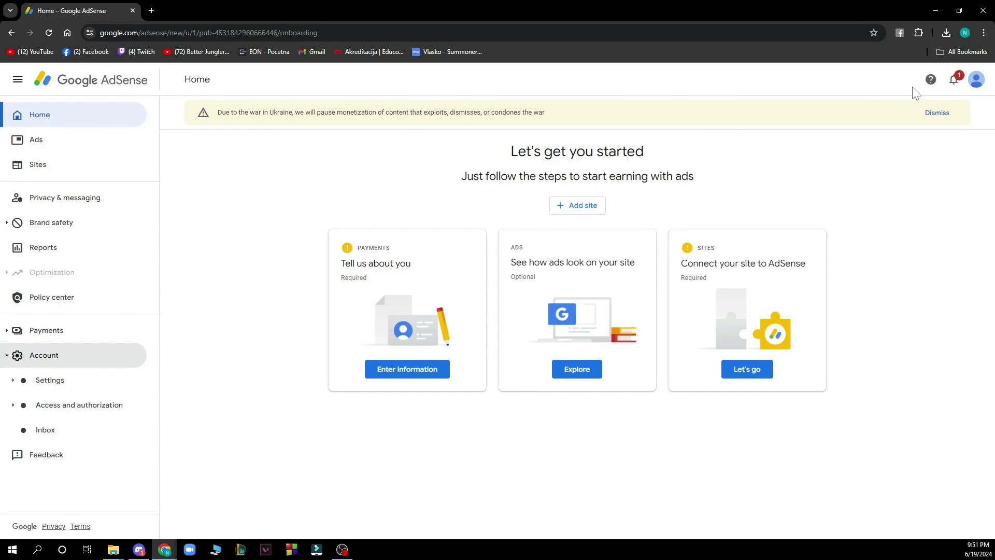
# Open and close the Help panel, then bring up the profile account-switching menu.
pyautogui.click(930, 81)
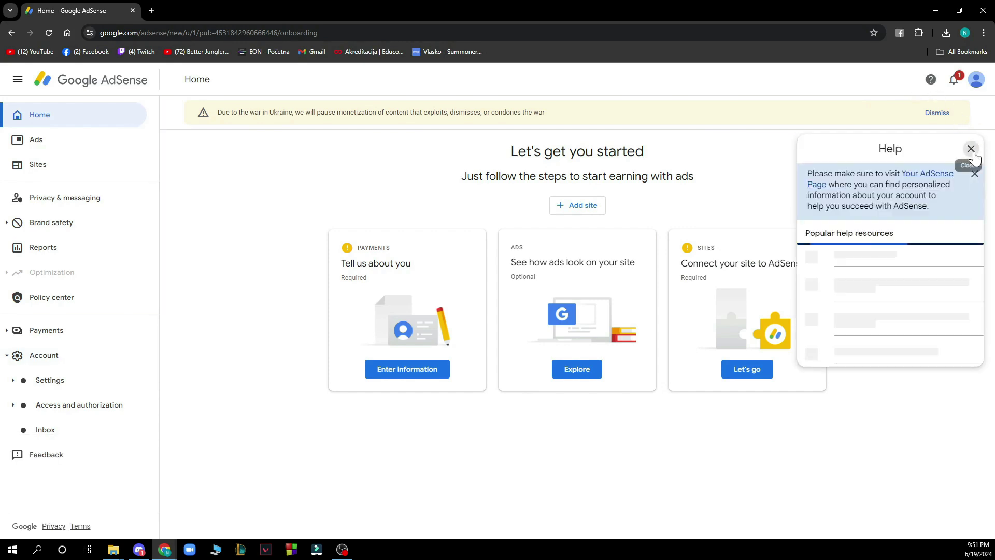
pyautogui.click(972, 152)
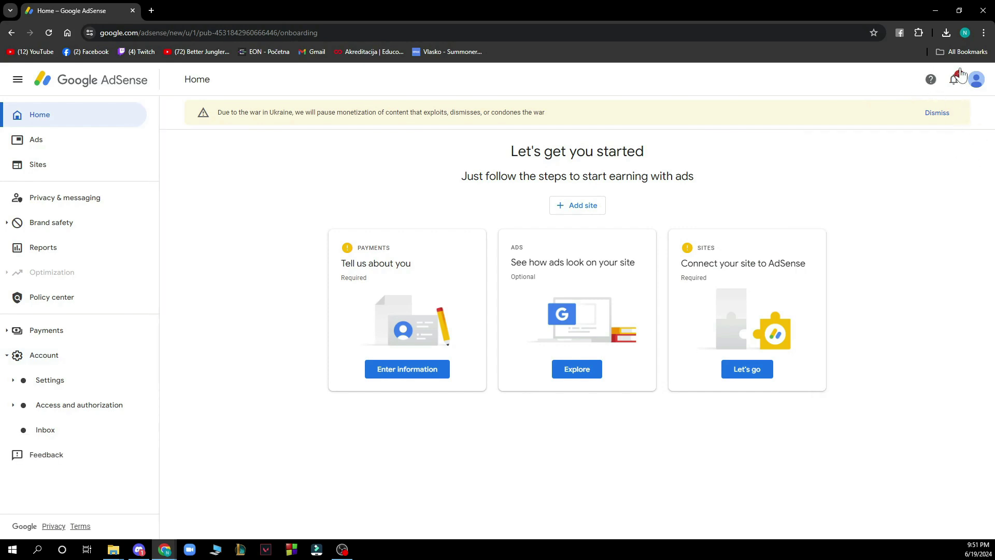
pyautogui.click(974, 81)
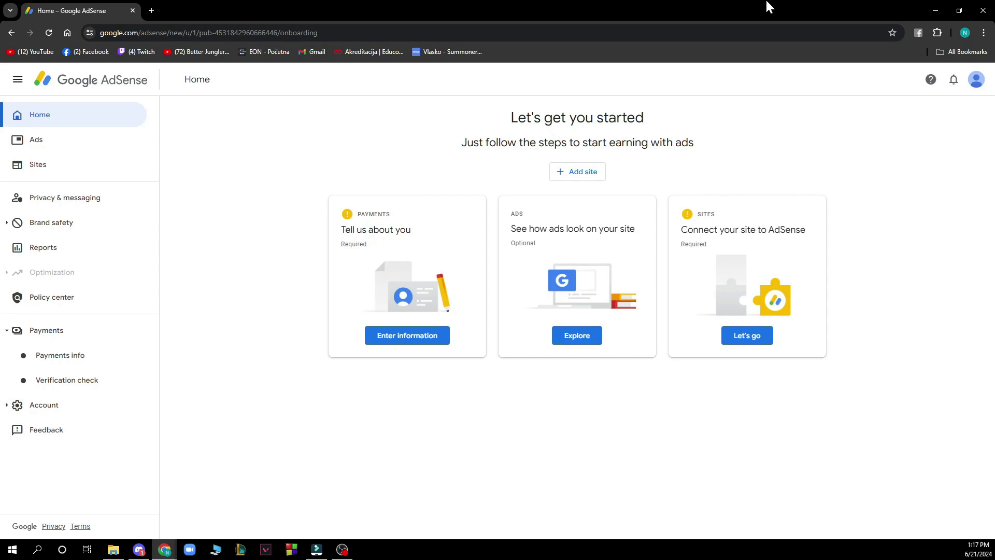
# Reopen the Help panel from the top-right question mark to reach support.
pyautogui.click(930, 80)
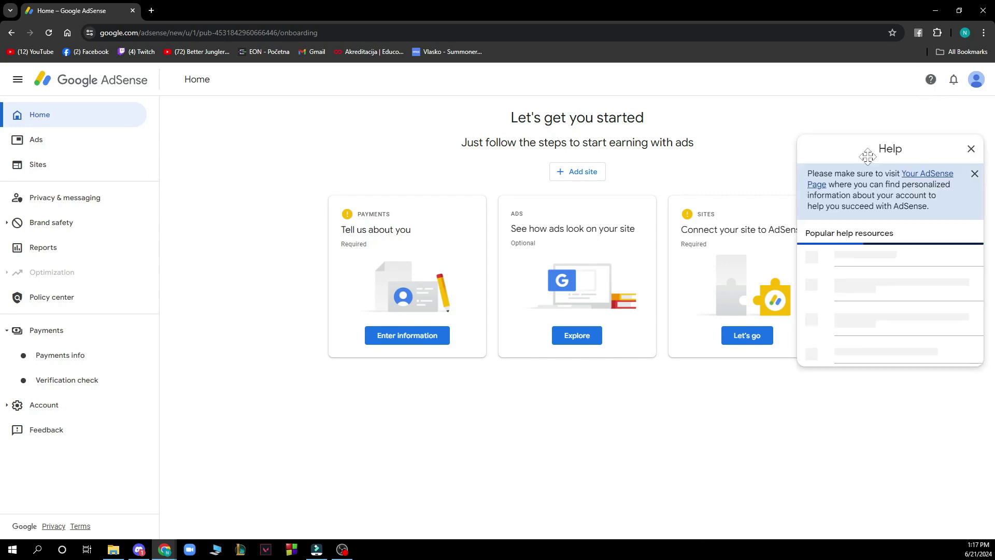